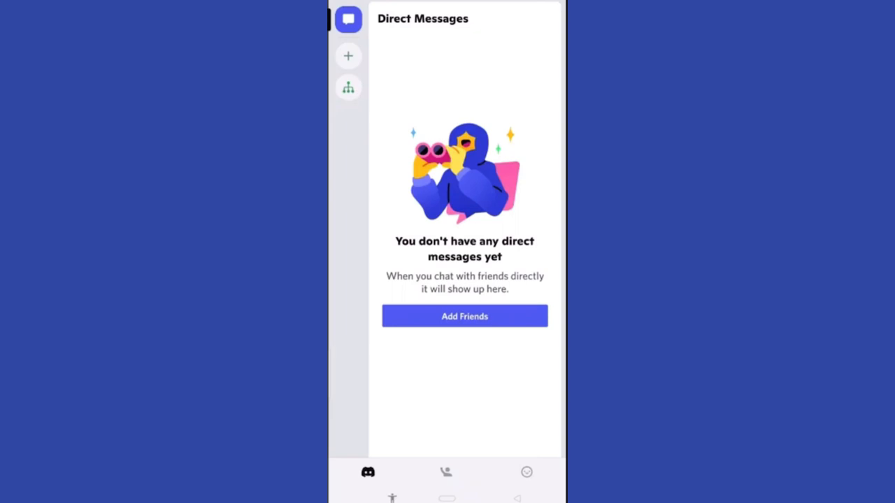
# Reach the Add Email prompt from the profile's Account settings banner.
pyautogui.click(526, 472)
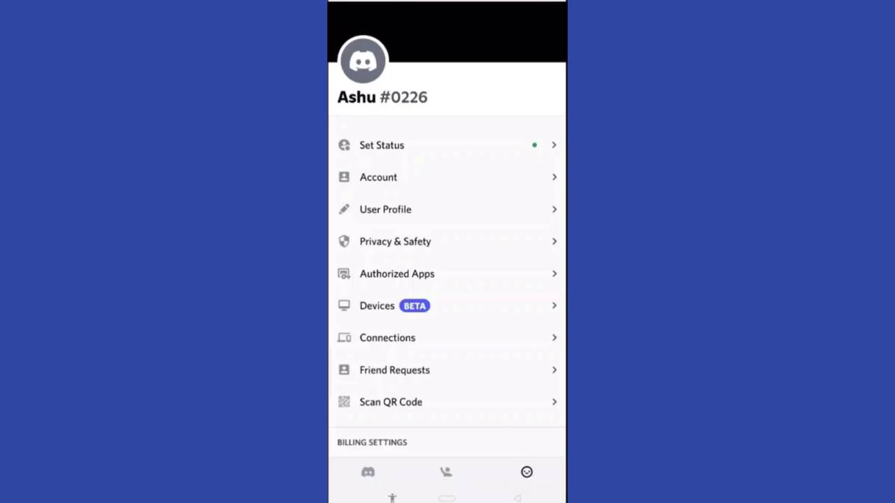
pyautogui.click(447, 176)
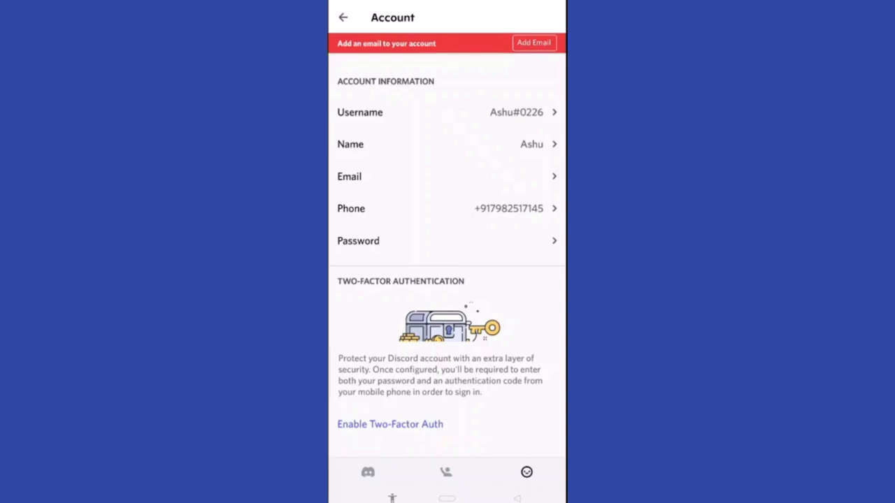
pyautogui.click(534, 43)
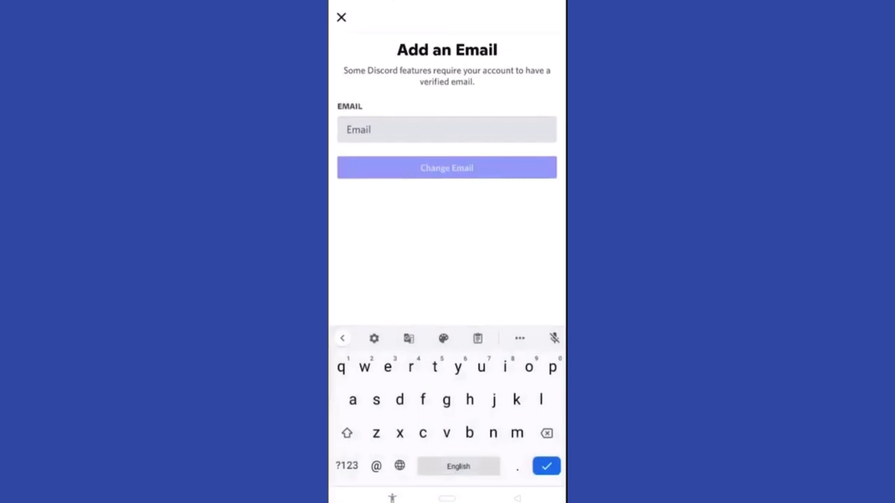
pyautogui.write('tra')
# Fill in the suggested email address and submit it as the account's new email.
pyautogui.click(443, 338)
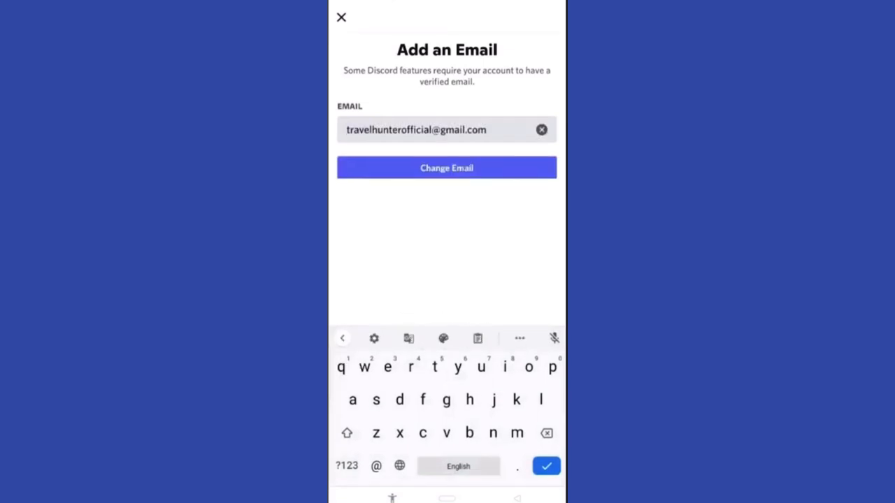
pyautogui.click(446, 167)
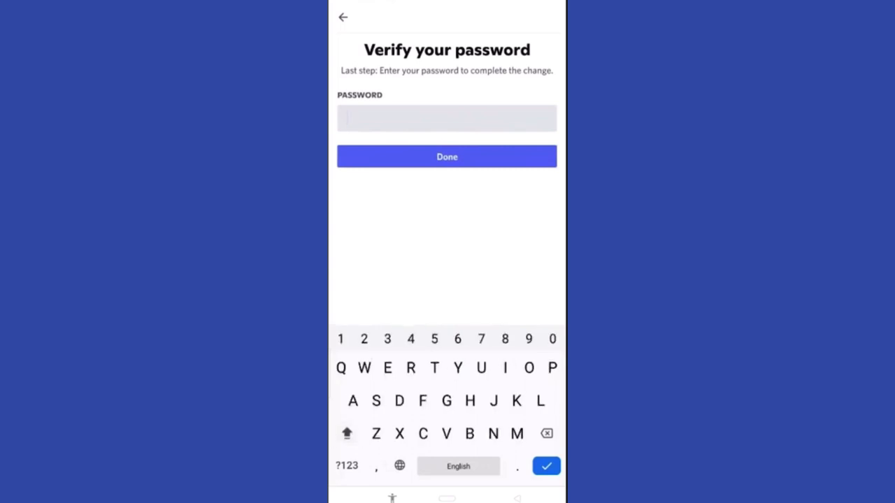
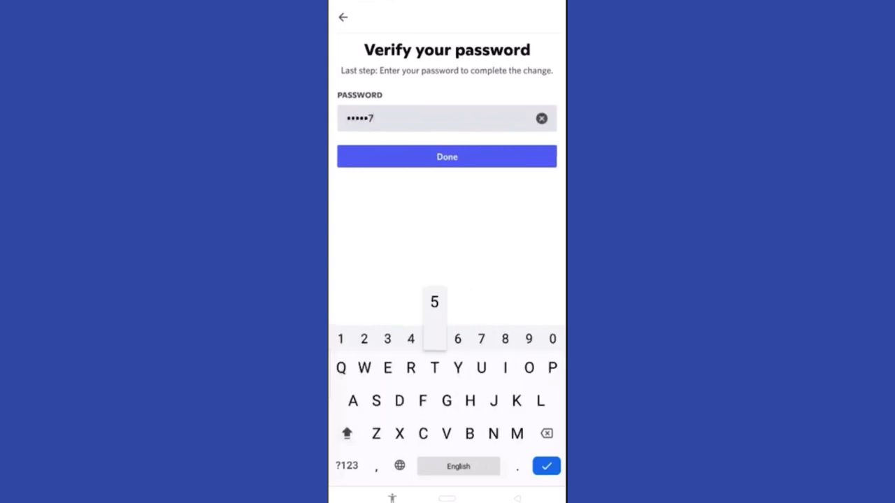
# Confirm the account password so Discord sends the email verification link.
pyautogui.click(447, 157)
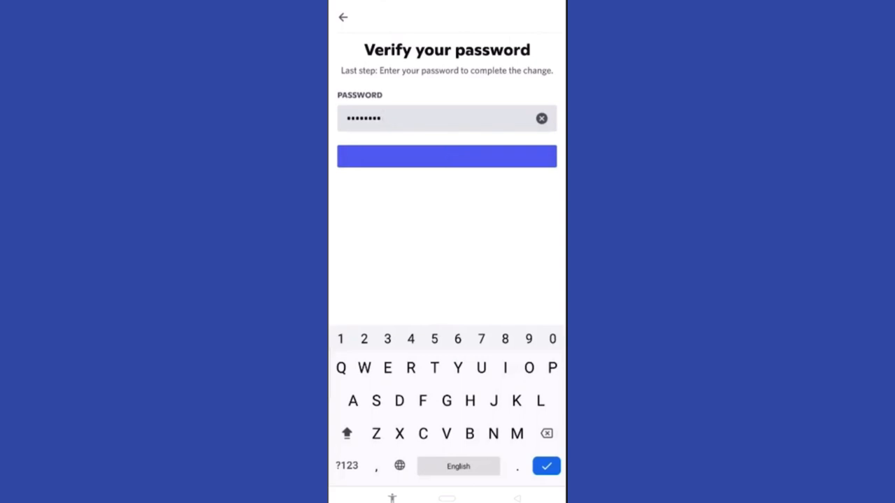